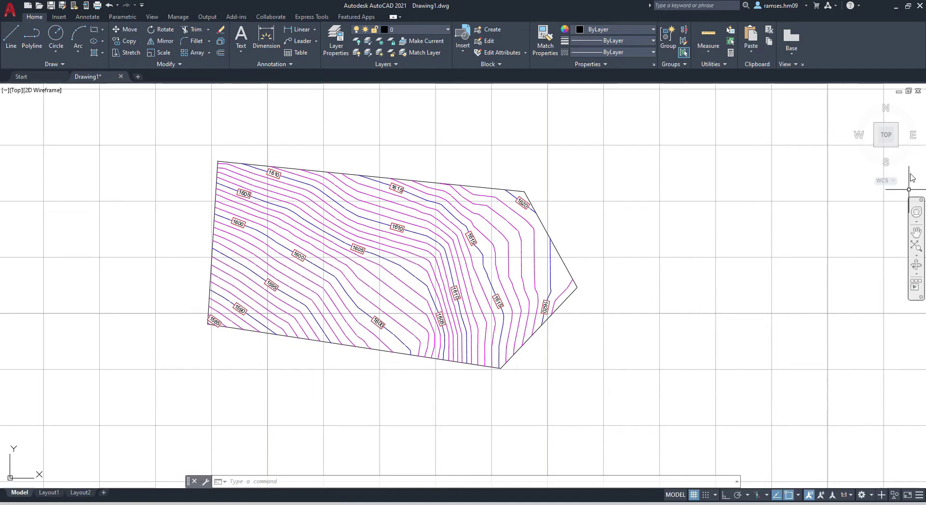
Tilt, zoom and pan the AutoCAD view to frame the contour drawing.
click(886, 137)
scroll(478, 285, up, 4)
scroll(491, 287, up, 3)
middle_drag(399, 279, 787, 348)
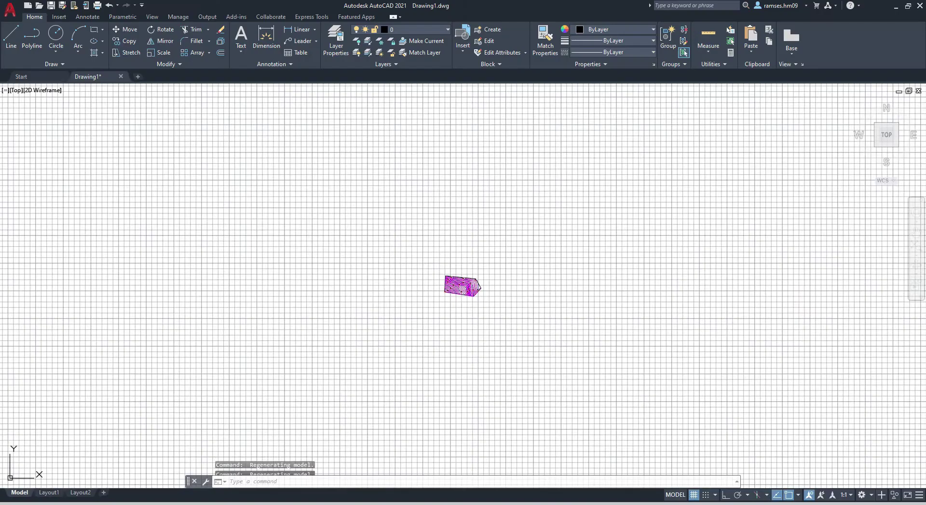
scroll(467, 310, up, 8)
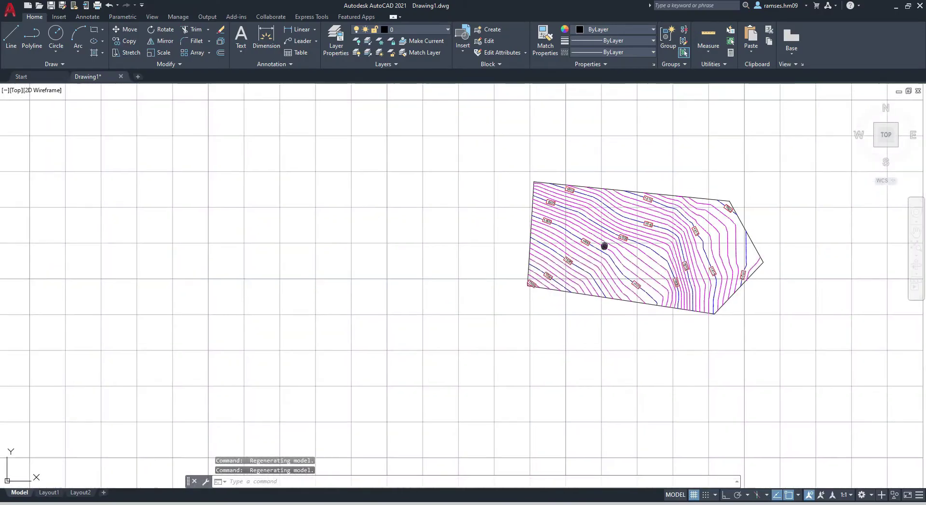
middle_drag(600, 248, 288, 334)
middle_drag(483, 284, 533, 258)
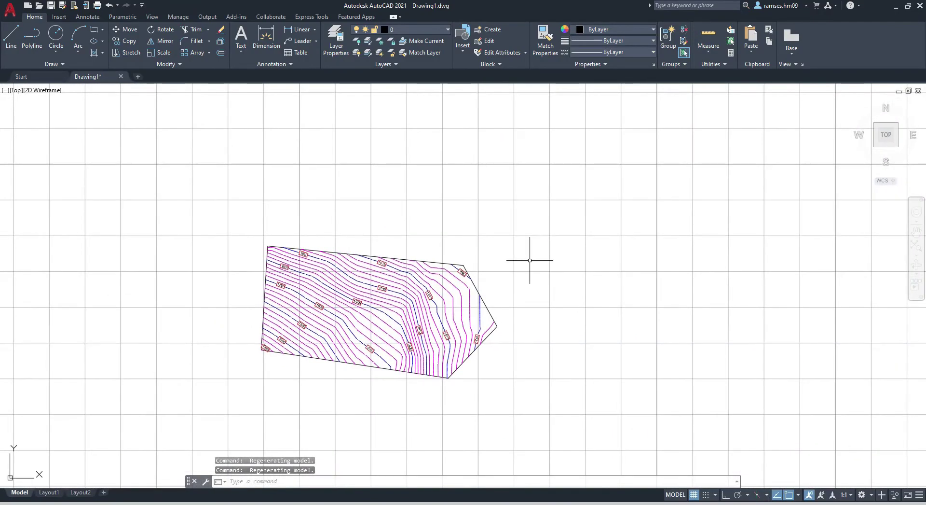
Save the contour drawing to the desktop as Topografia.dwg.
click(51, 5)
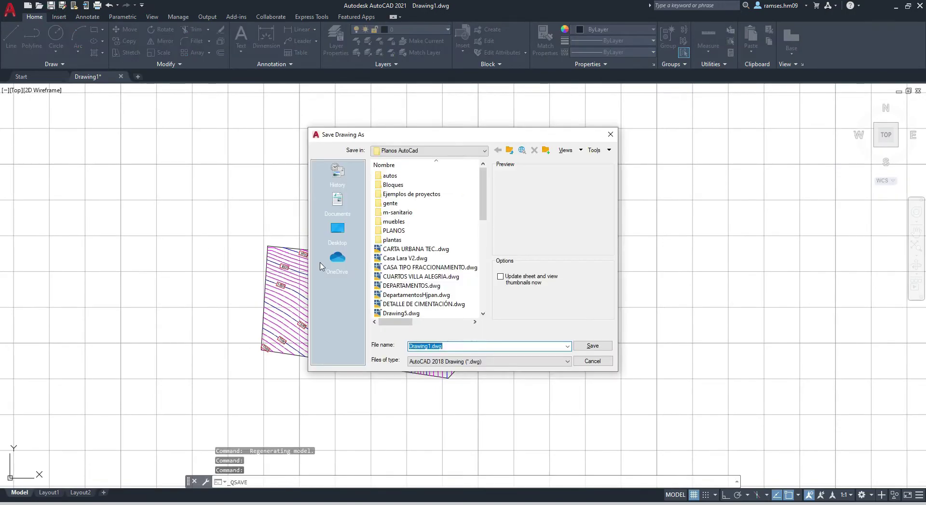
triple_click(463, 346)
key(Caps_Lock)
text(T)
key(Caps_Lock)
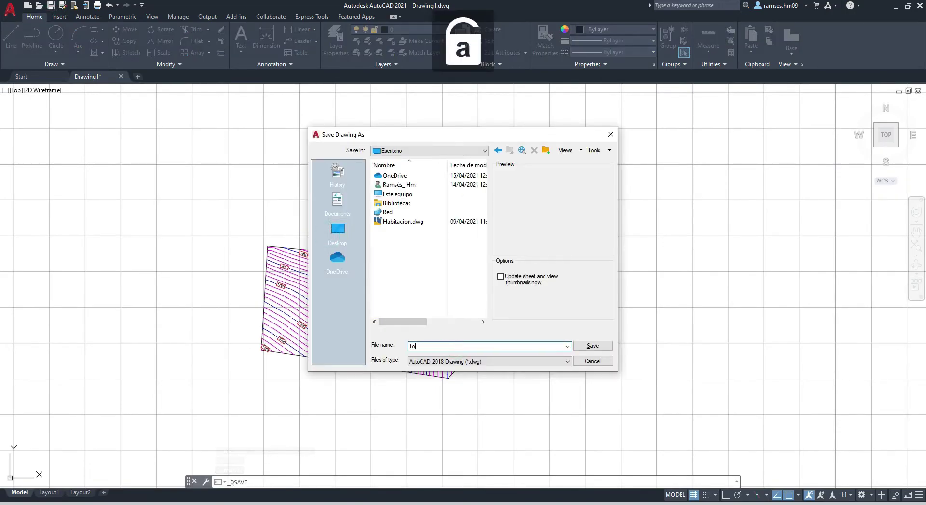
text(opografia)
key(Return)
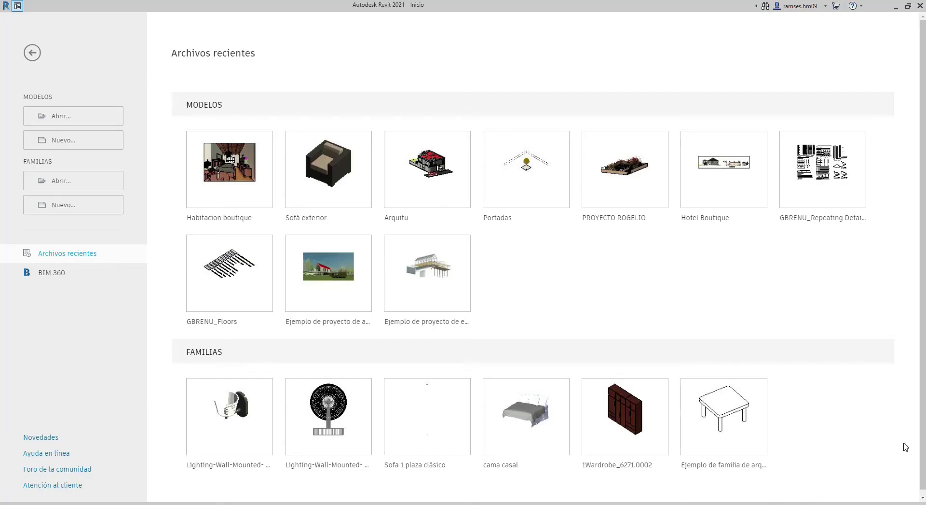
Create a new project from the Plantilla arquitectónica template.
click(47, 141)
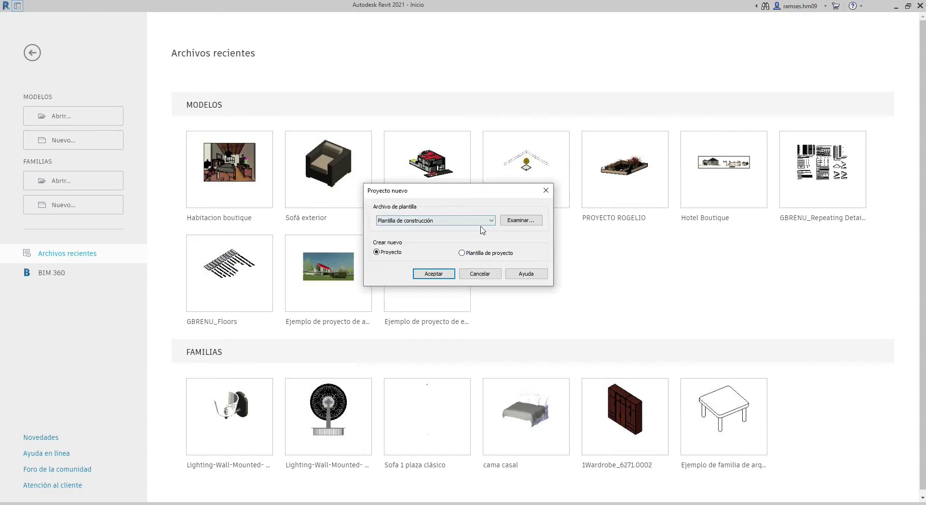
click(488, 221)
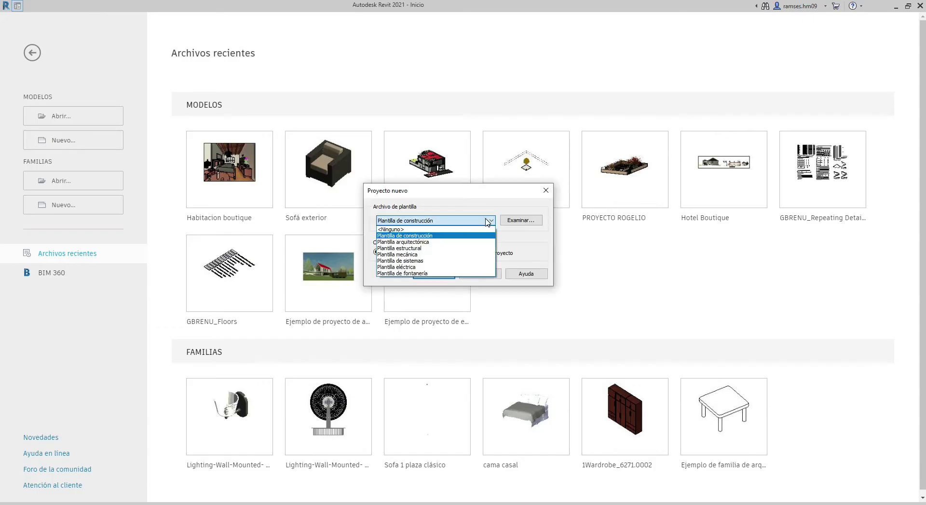
click(427, 241)
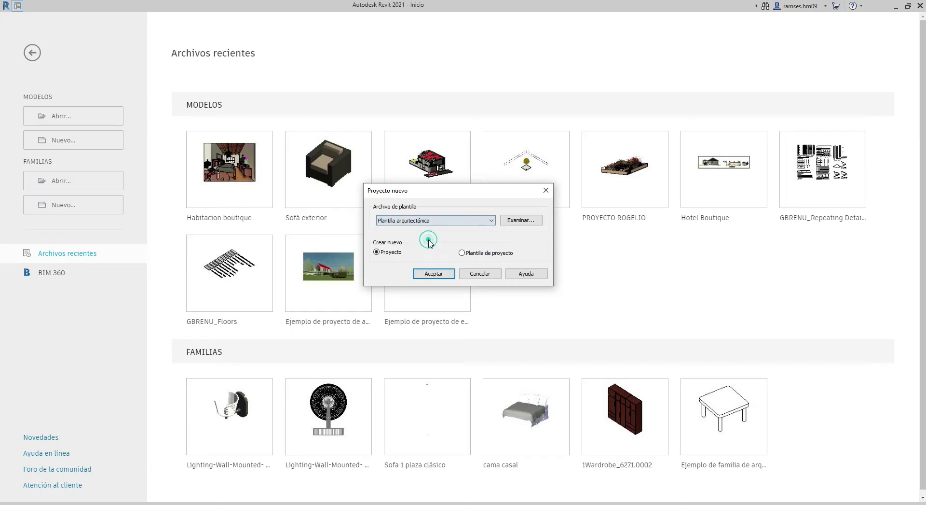
click(427, 274)
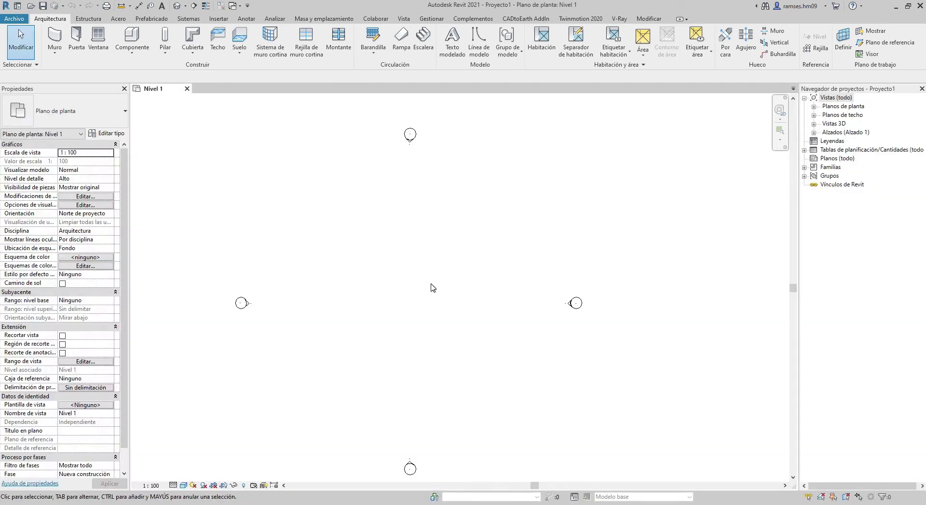
Using UN, confirm length units as Metros with 2 decimal places.
middle_drag(447, 291, 459, 308)
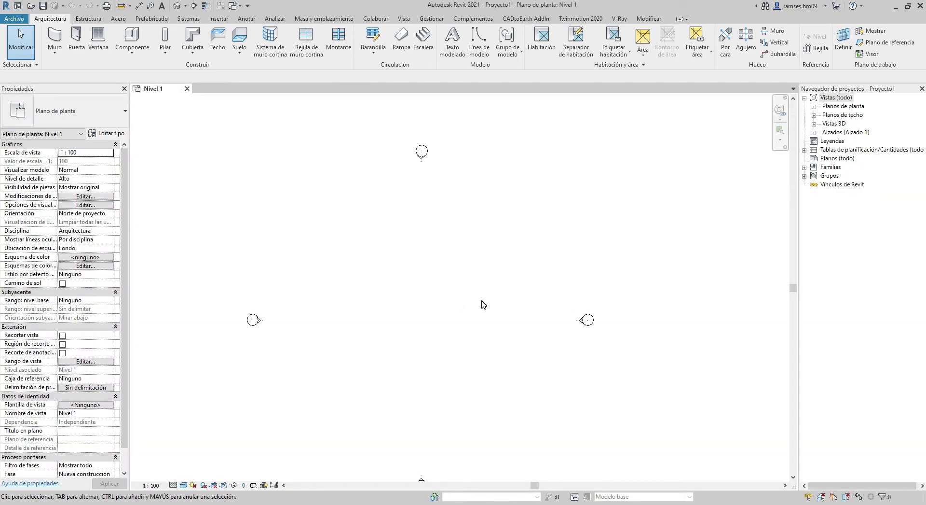
key(u)
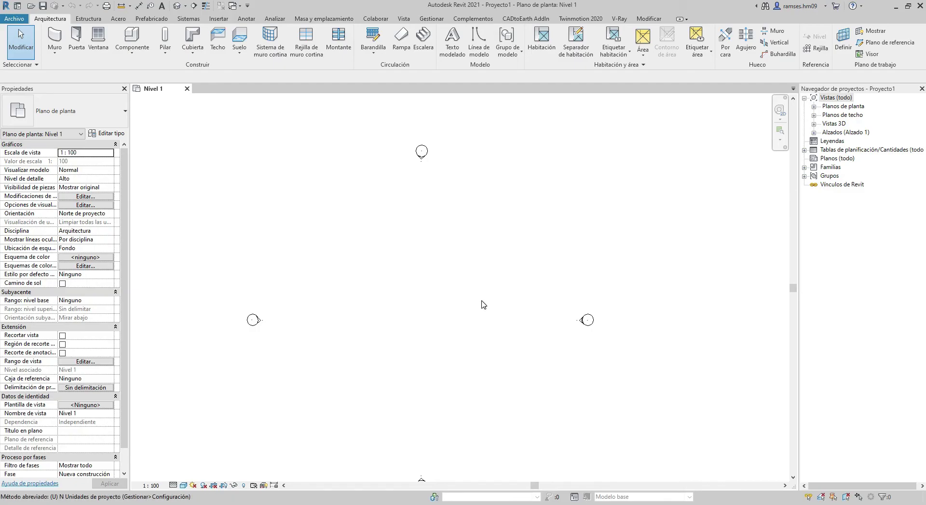
key(n)
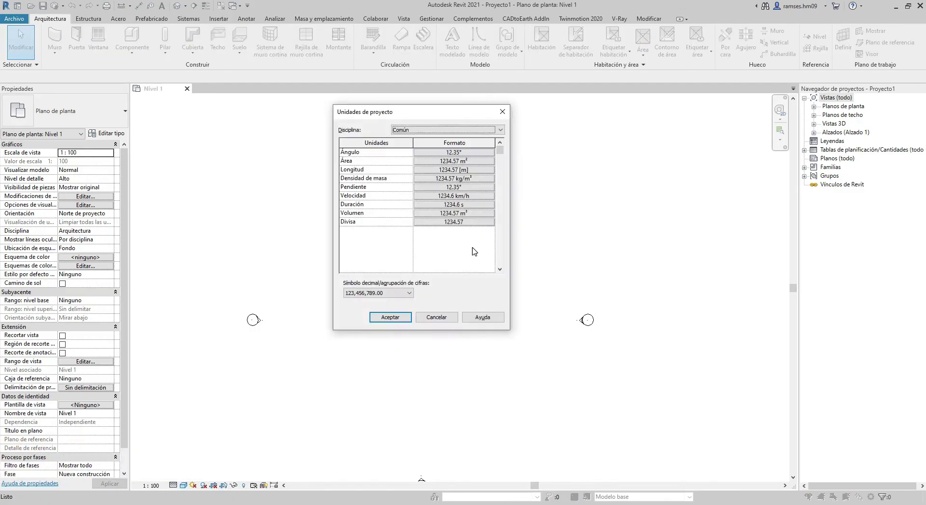
click(449, 170)
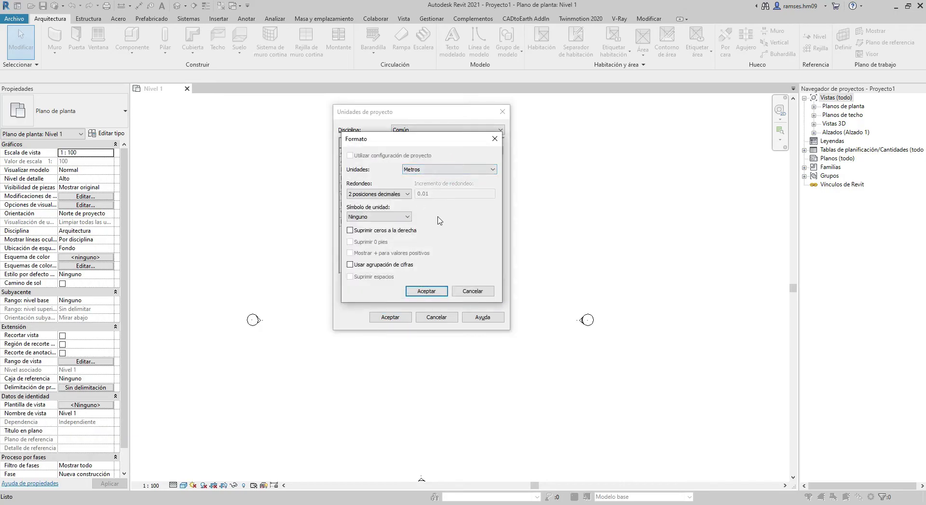
click(434, 290)
click(392, 317)
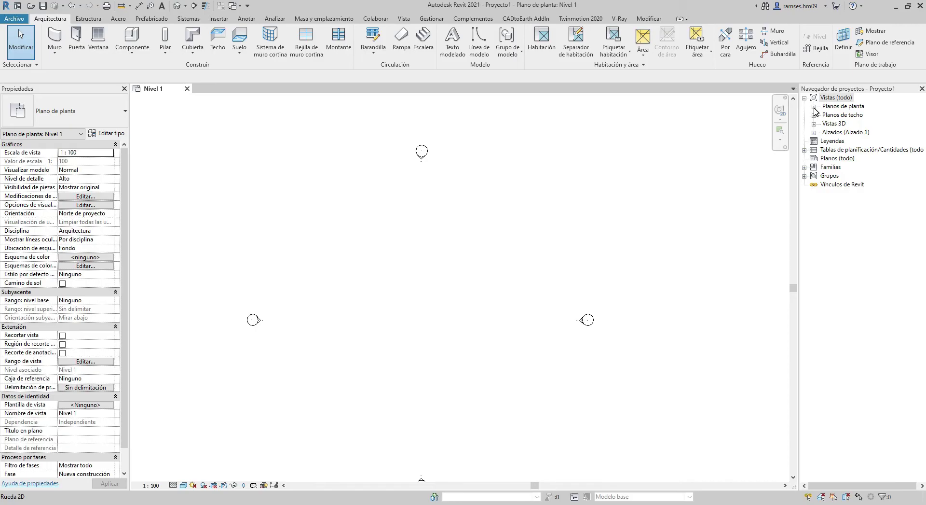
Open the Planimetría general site plan and pick Topografia.dwg from the desktop for CAD import.
click(814, 106)
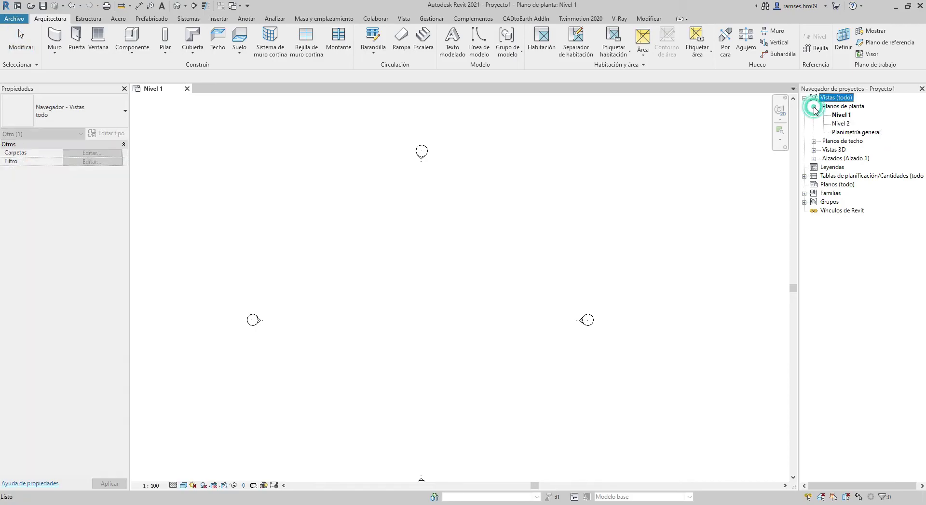
double_click(857, 132)
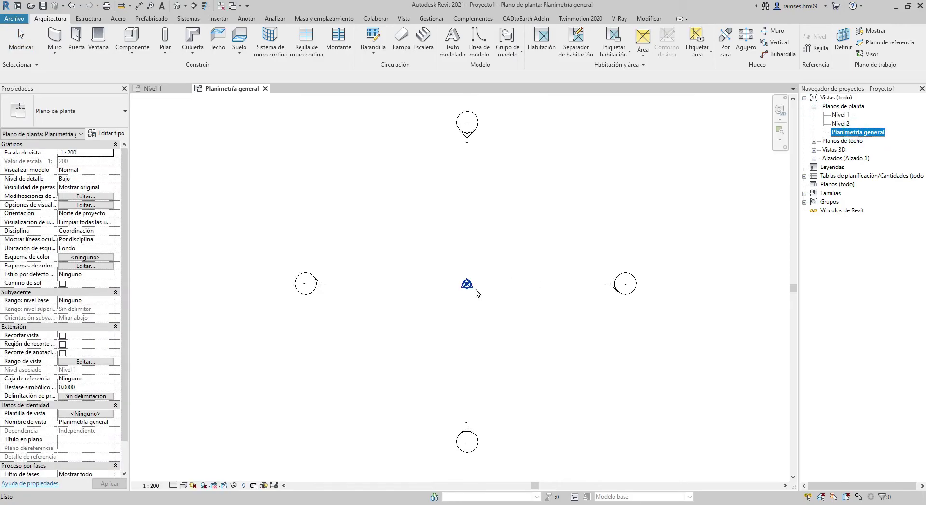
click(507, 275)
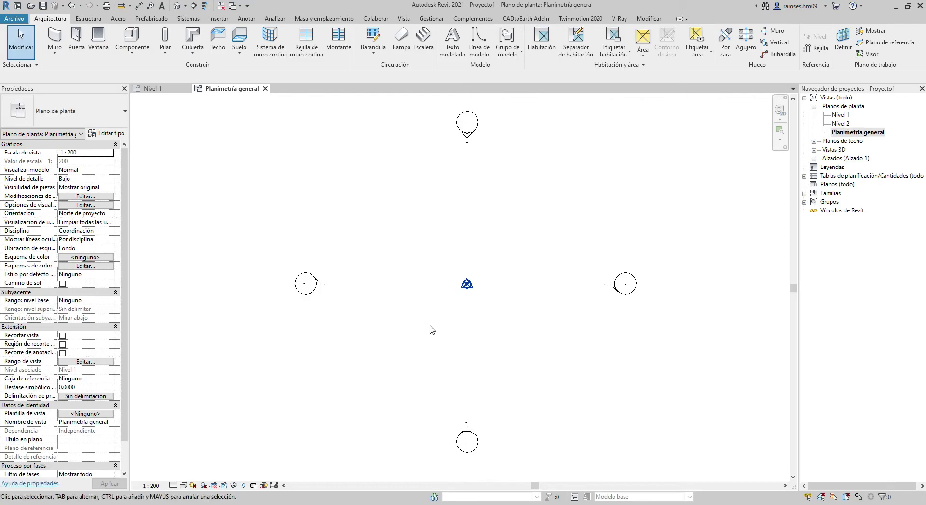
click(219, 19)
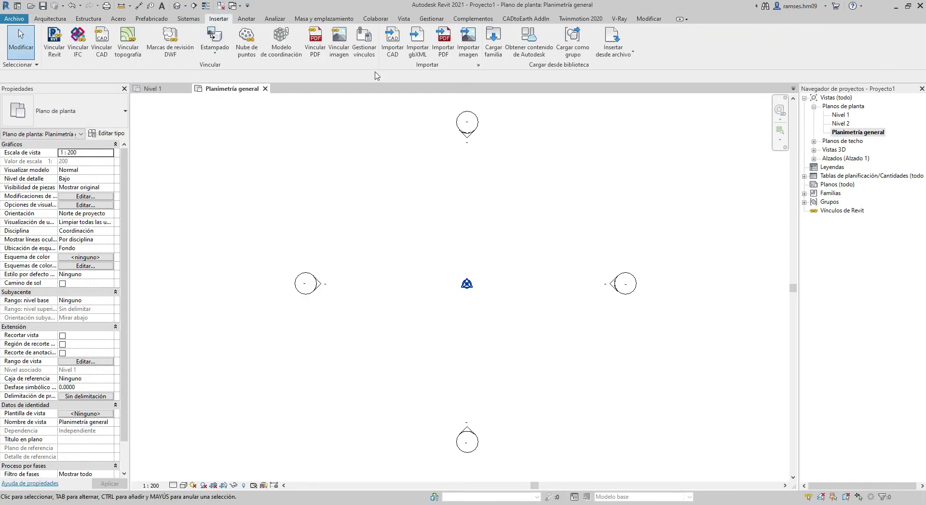
click(392, 43)
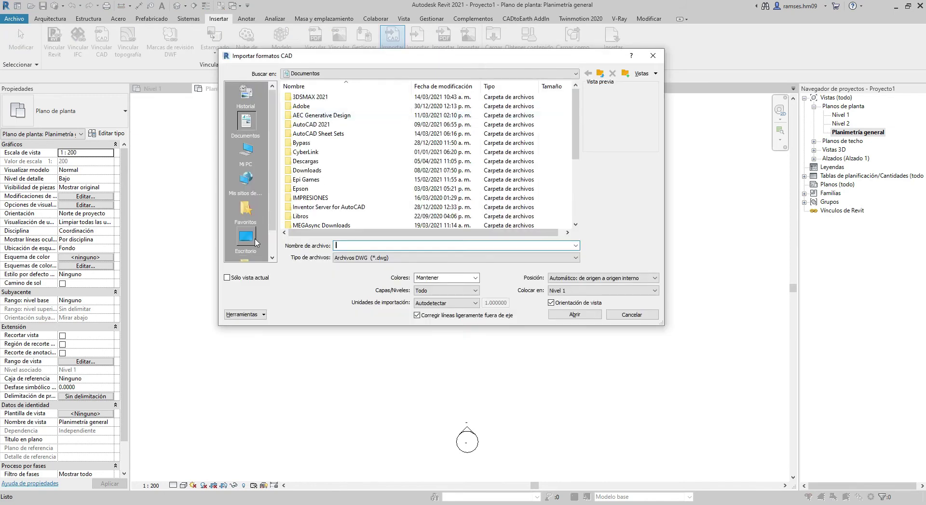
click(255, 239)
click(326, 151)
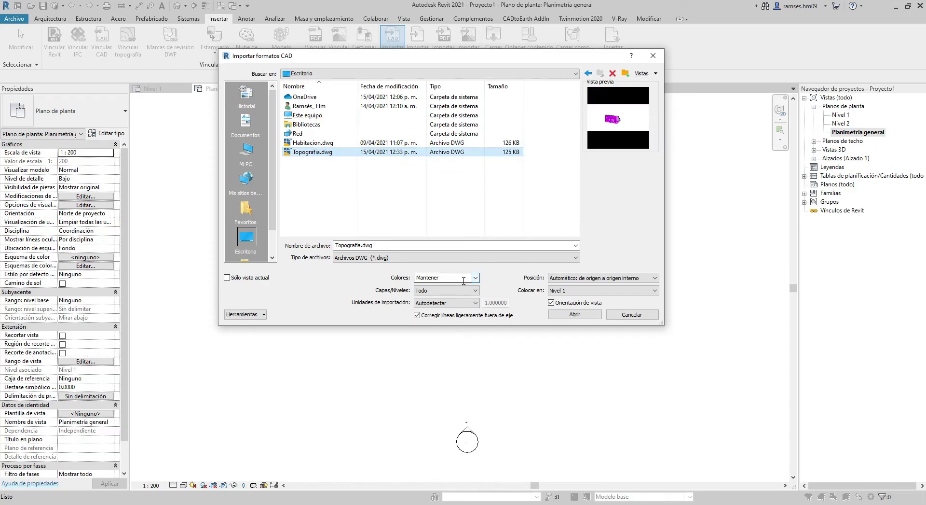
Import it in black and white, in metres, positioned Automático - Centro a centro.
click(479, 278)
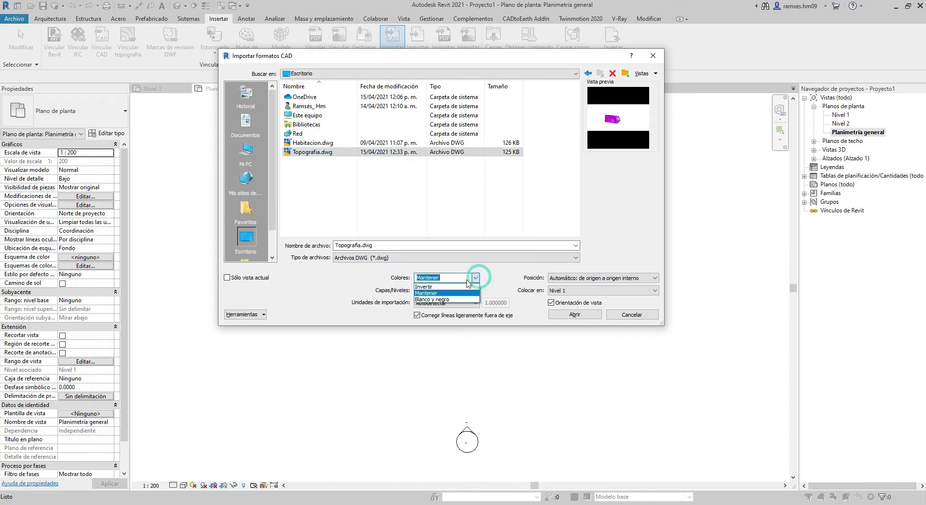
click(449, 299)
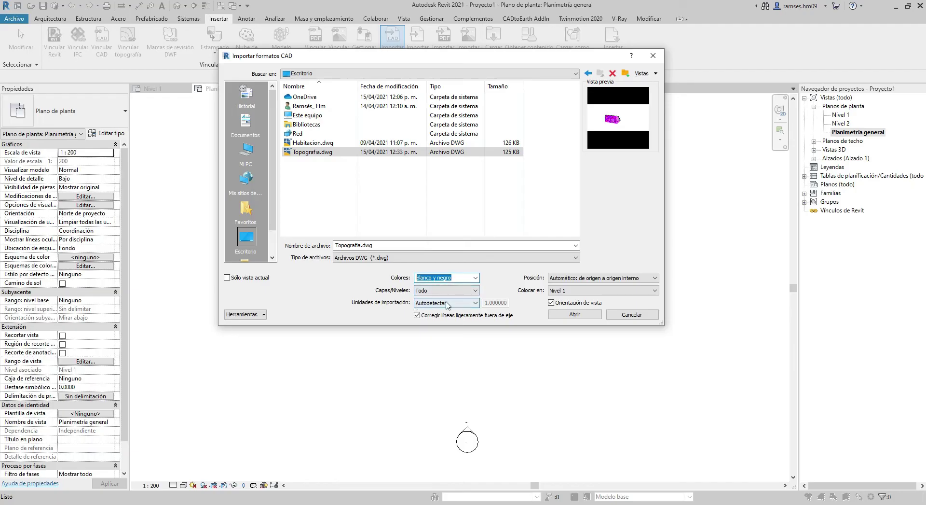
click(455, 304)
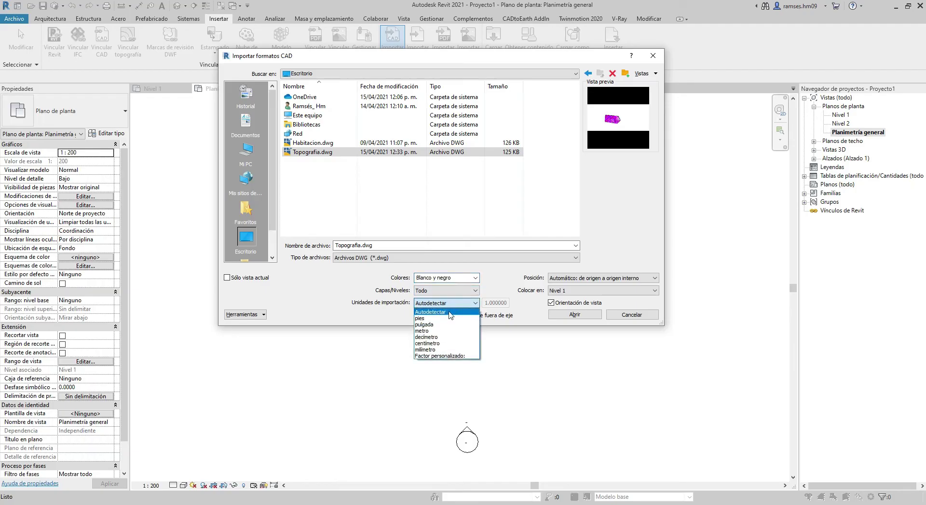
click(435, 331)
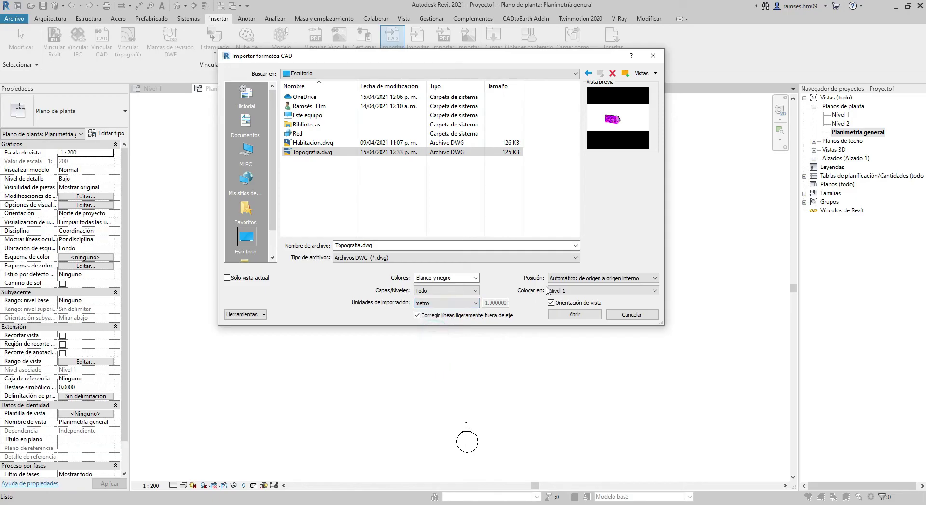
click(649, 278)
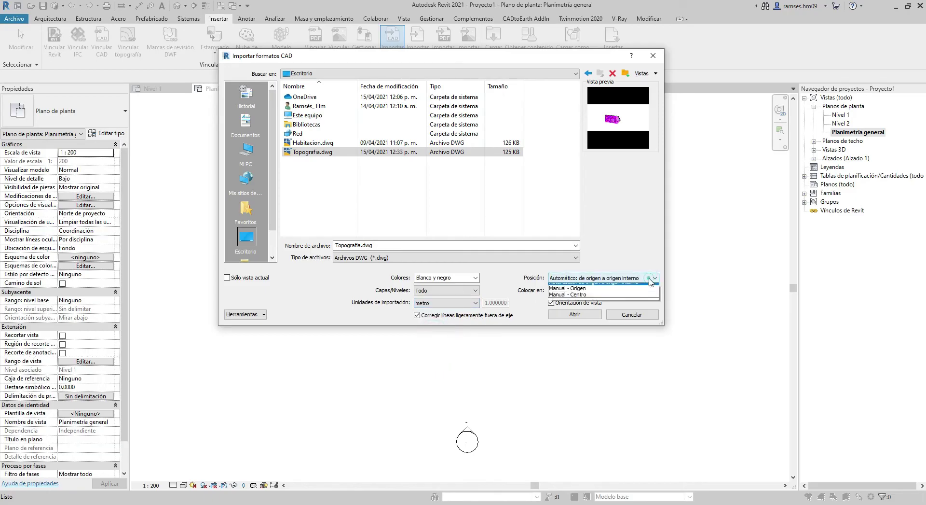
click(597, 288)
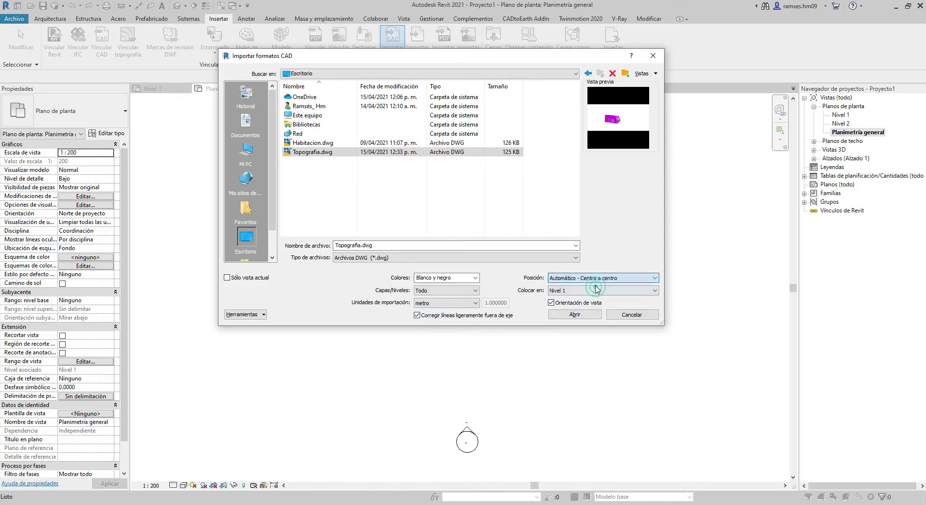
click(572, 314)
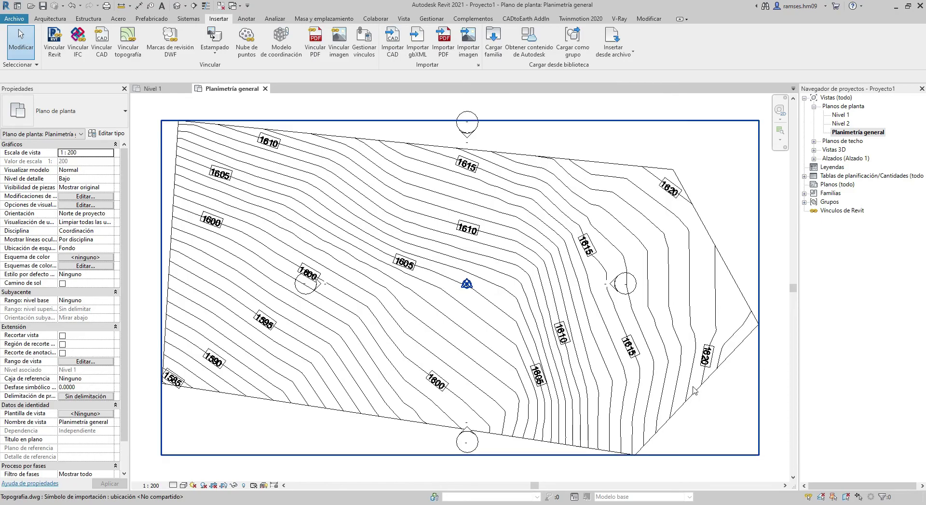
Start a Toposurface from Massing & Site using Create from Import > Select Import Instance.
scroll(692, 391, down, 2)
mouse_move(617, 381)
middle_down()
mouse_move(526, 361)
mouse_move(823, 387)
mouse_move(640, 370)
middle_up()
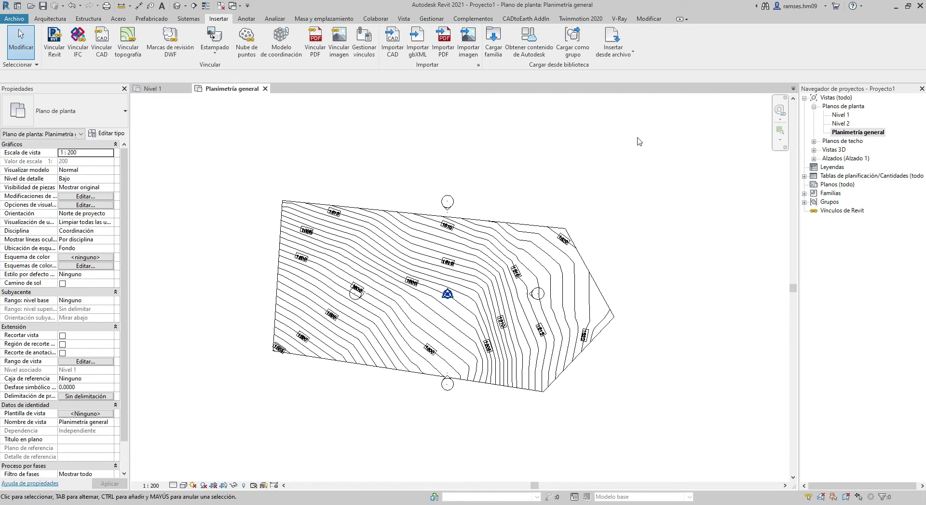
click(308, 19)
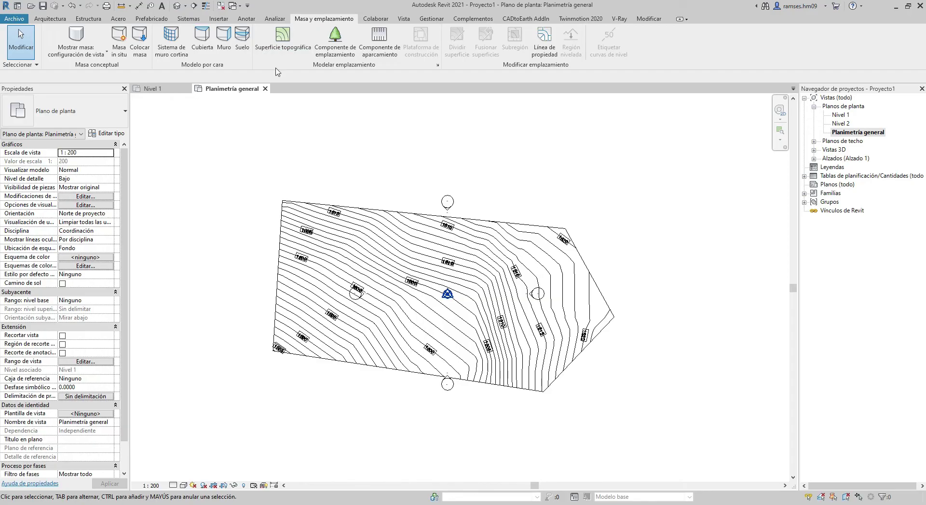
click(283, 39)
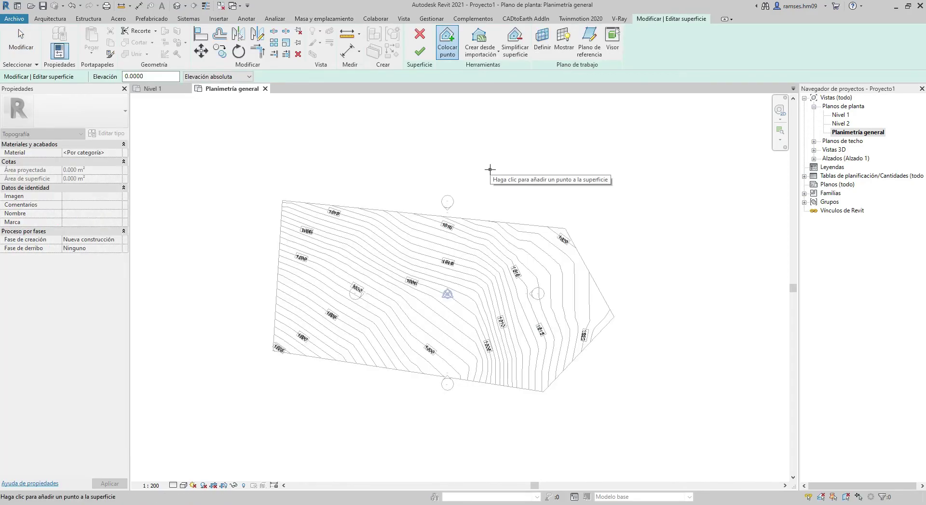
click(491, 54)
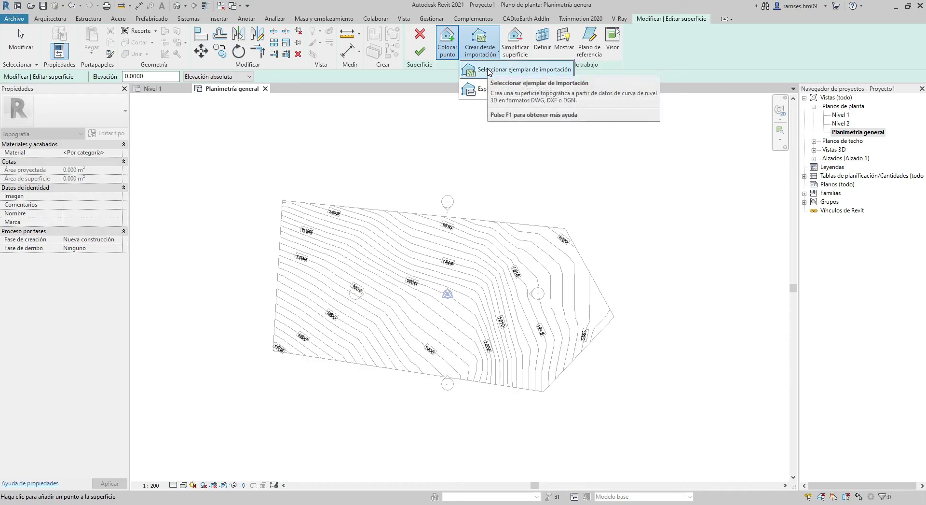
click(489, 69)
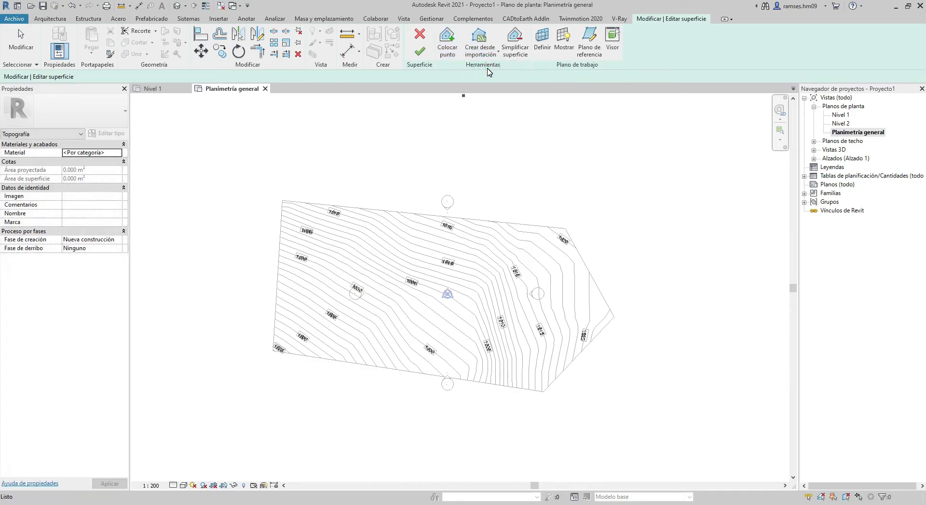
Pick the imported DWG, unchecking layers 0, NOITHAT, Simbología, Terreno and Texto.
click(473, 238)
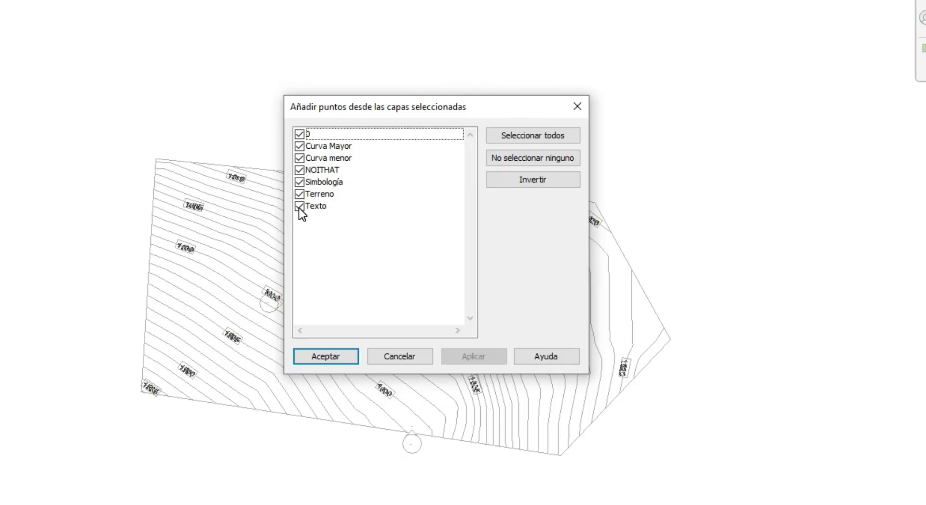
click(300, 169)
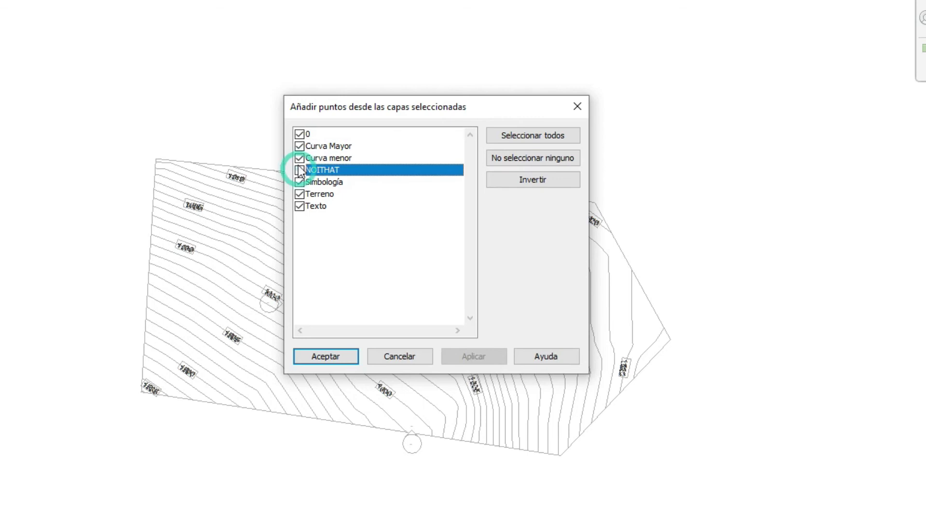
click(299, 134)
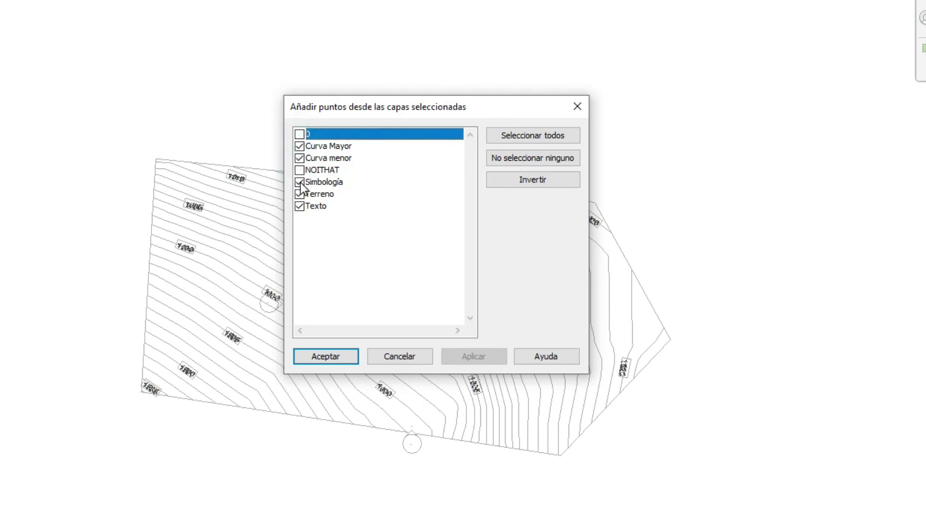
click(299, 182)
click(299, 194)
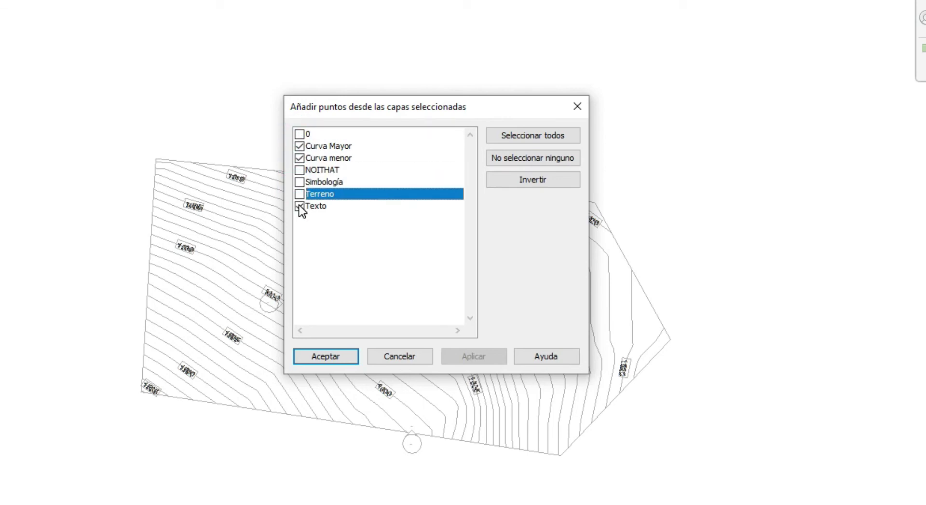
click(299, 206)
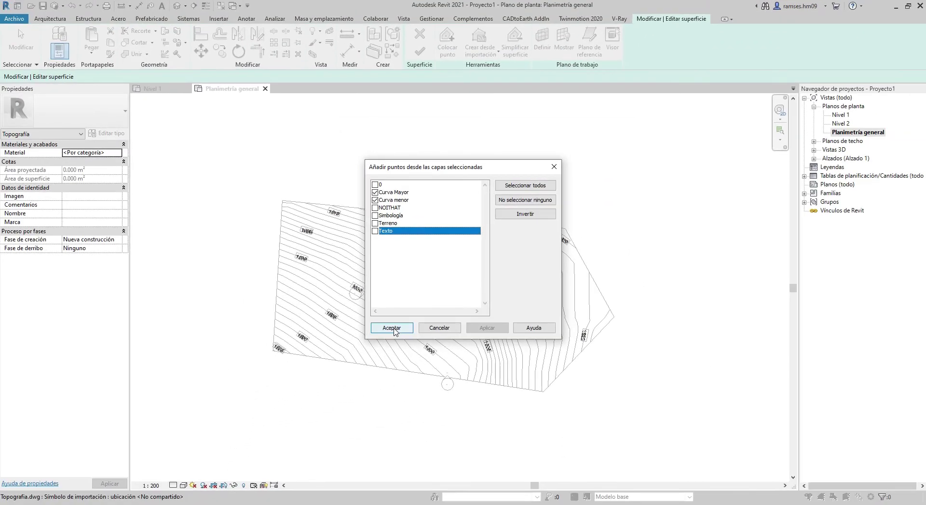
click(392, 327)
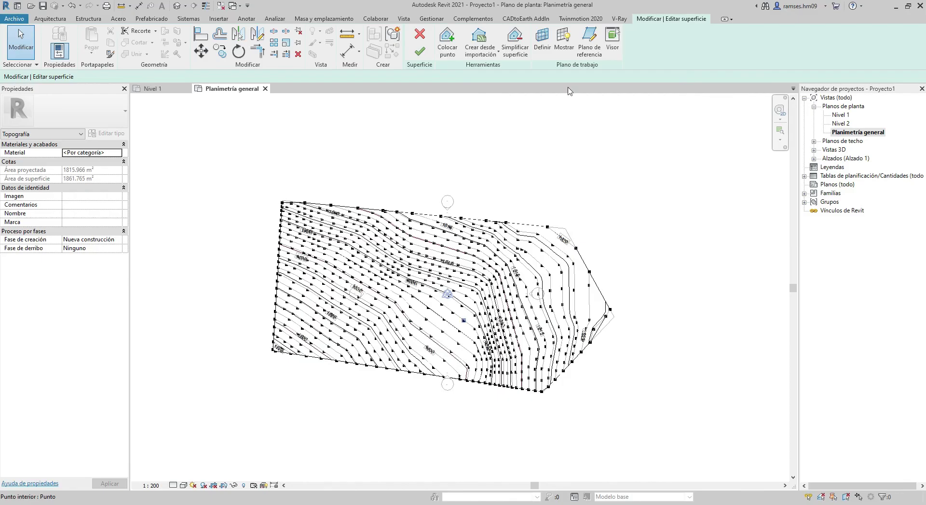
Finish the surface and zoom and orbit the green terrain in the Default 3D View.
click(420, 57)
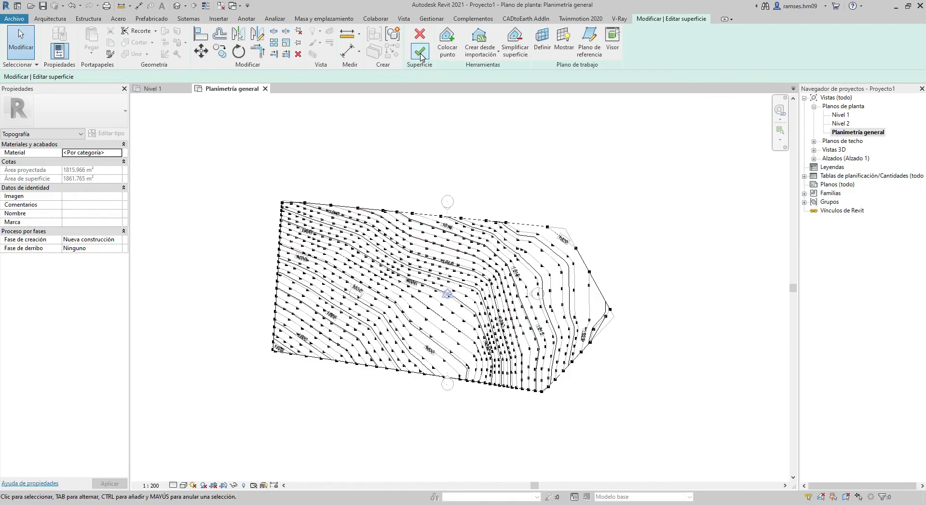
click(420, 56)
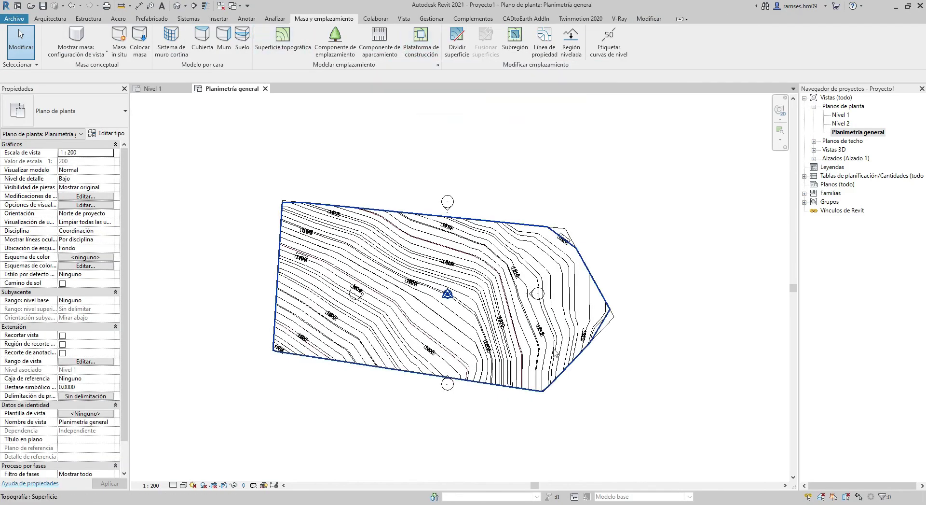
click(177, 5)
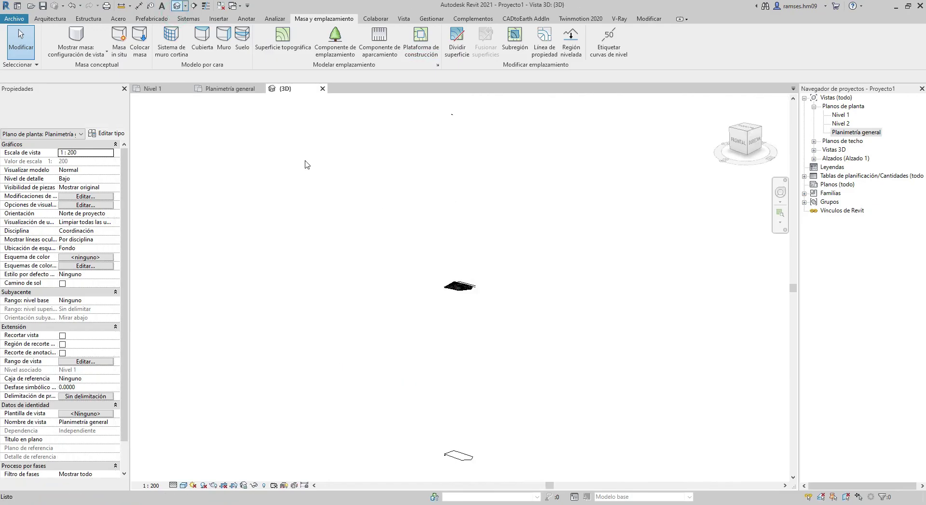
scroll(466, 303, up, 2)
scroll(465, 302, up, 2)
scroll(466, 300, up, 3)
scroll(515, 310, up, 3)
scroll(405, 314, up, 1)
scroll(413, 328, up, 1)
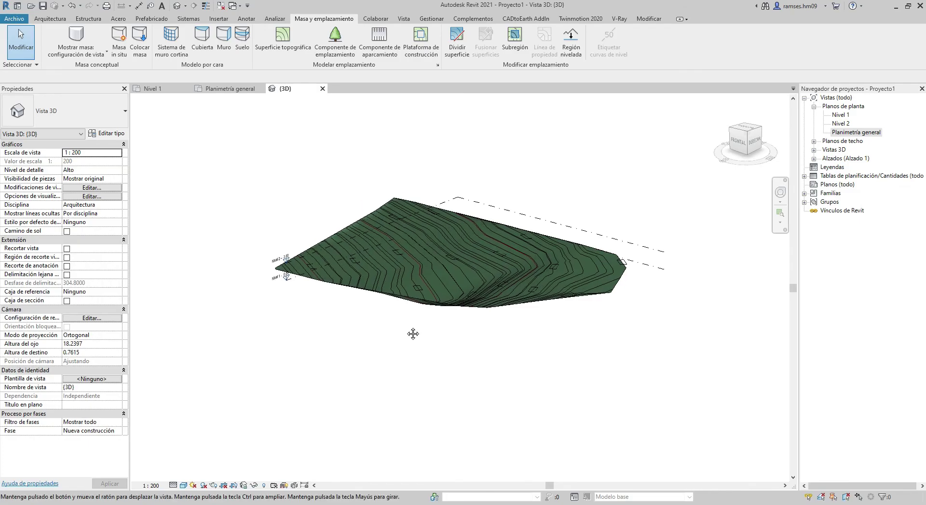
mouse_move(421, 311)
shift+middle_down()
mouse_move(506, 331)
mouse_move(420, 387)
mouse_move(306, 439)
mouse_move(447, 391)
mouse_move(597, 383)
mouse_move(629, 366)
shift+middle_up()
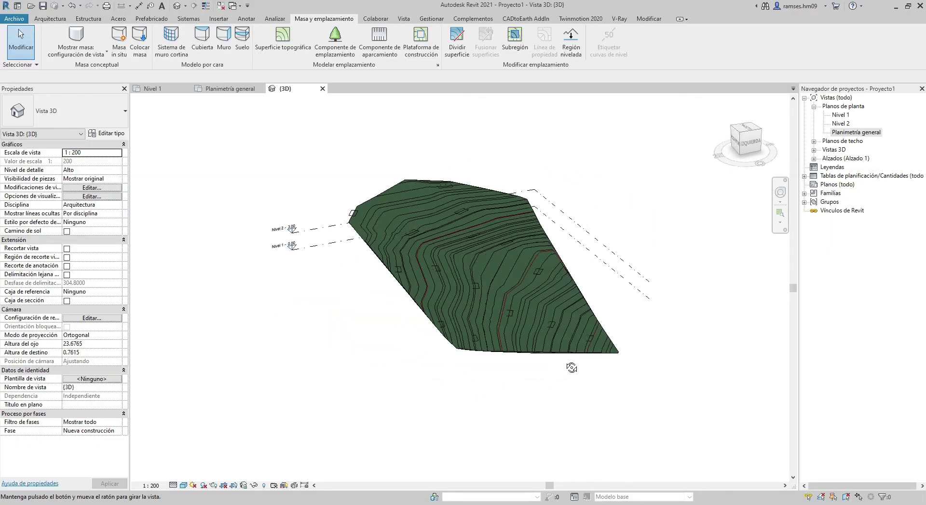